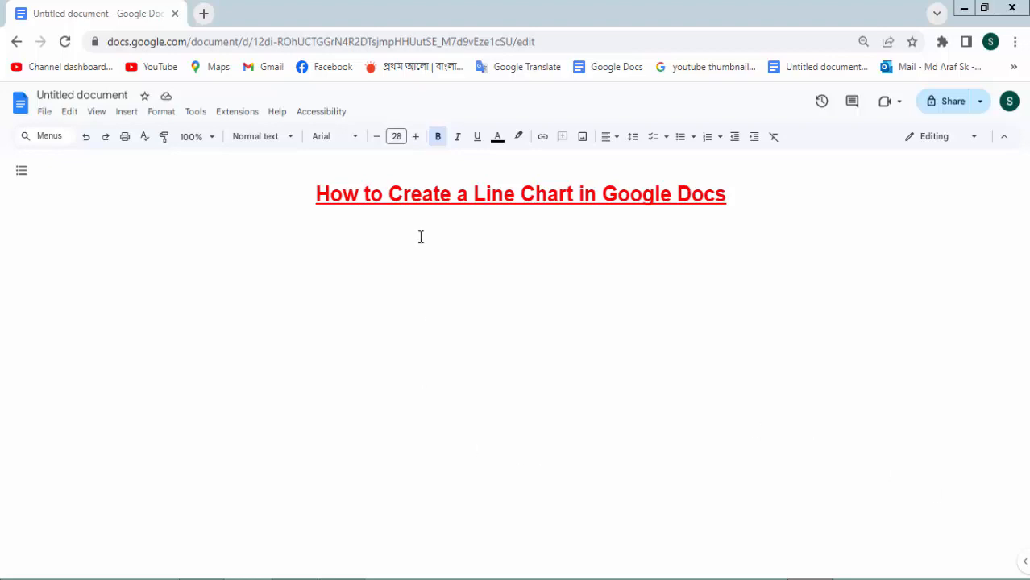
Step: Insert a line chart below the document heading and shrink it to about two-thirds of its inserted size
click(127, 111)
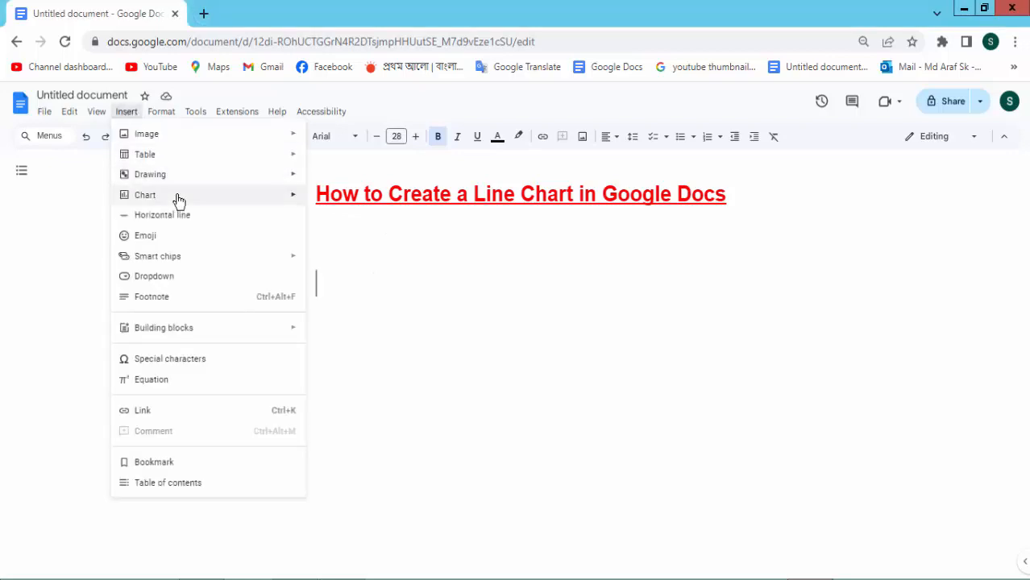
mouse_move(179, 200)
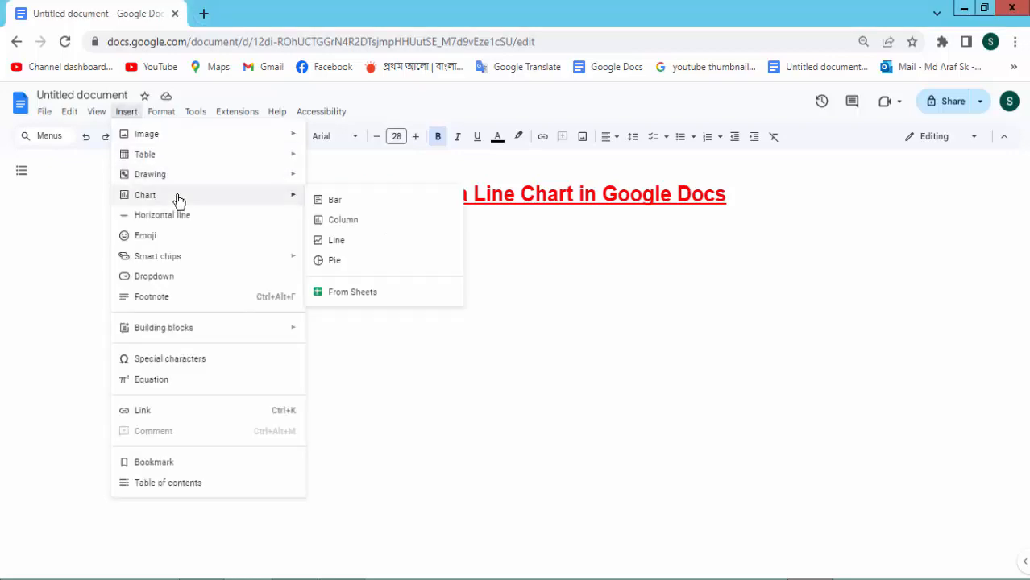
click(342, 243)
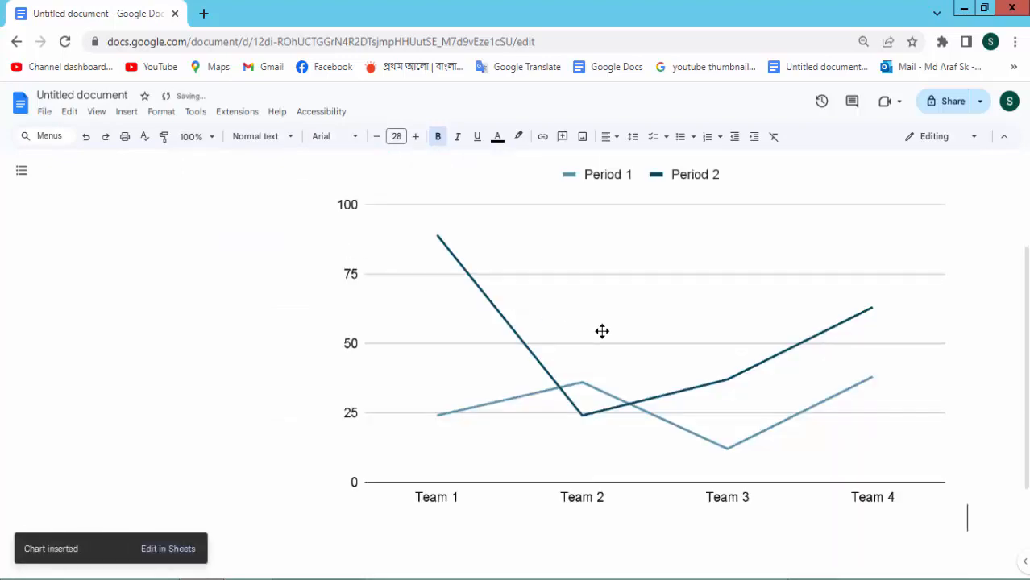
click(602, 331)
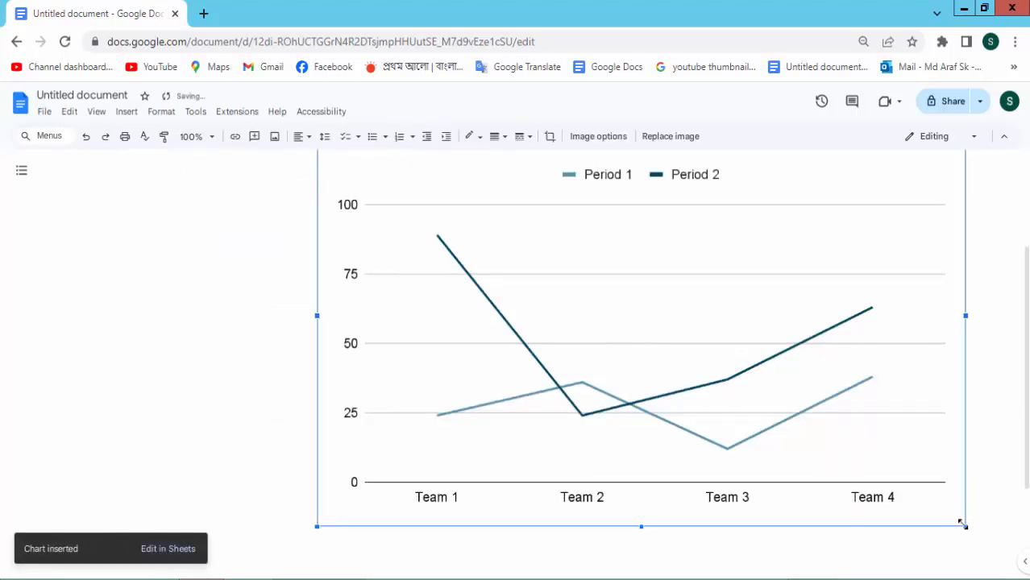
drag(961, 524, 750, 379)
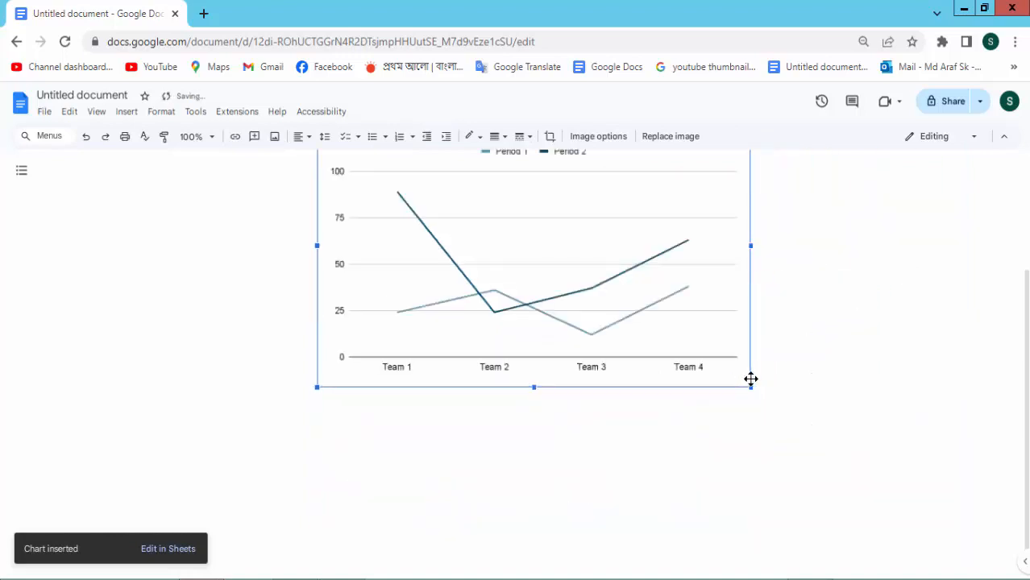
Step: Open the linked line chart's source spreadsheet in Google Sheets
scroll(750, 379, up, 2)
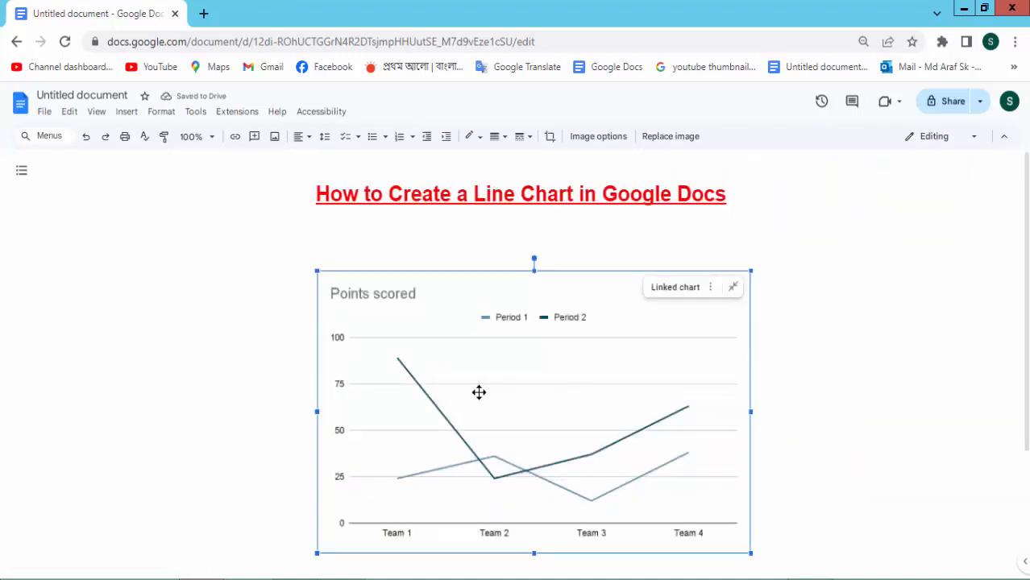
click(711, 288)
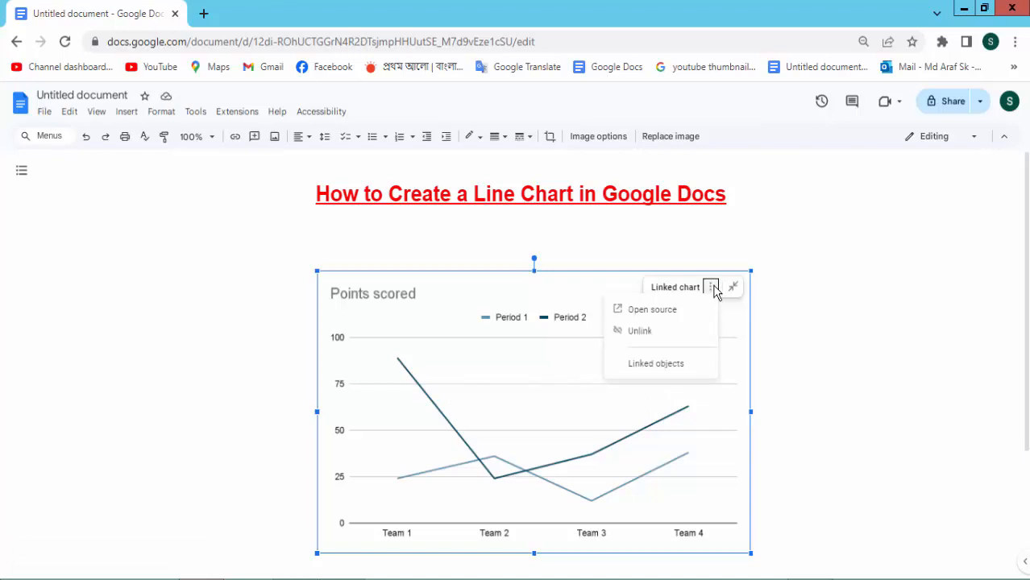
click(654, 310)
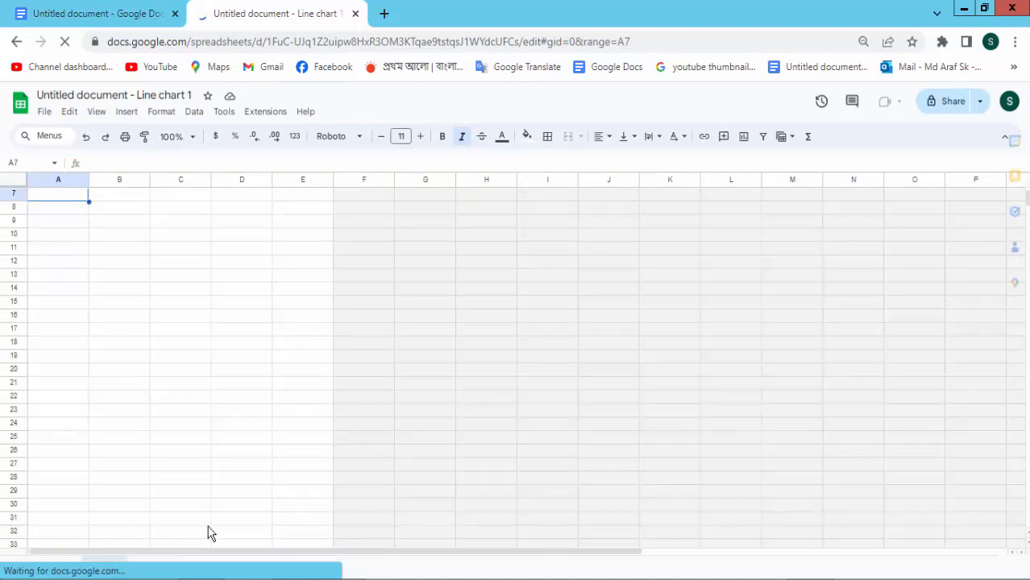
Step: Move the line chart away from below the data table to the empty area beside it, around columns E to K
scroll(436, 497, down, 1)
scroll(369, 439, up, 3)
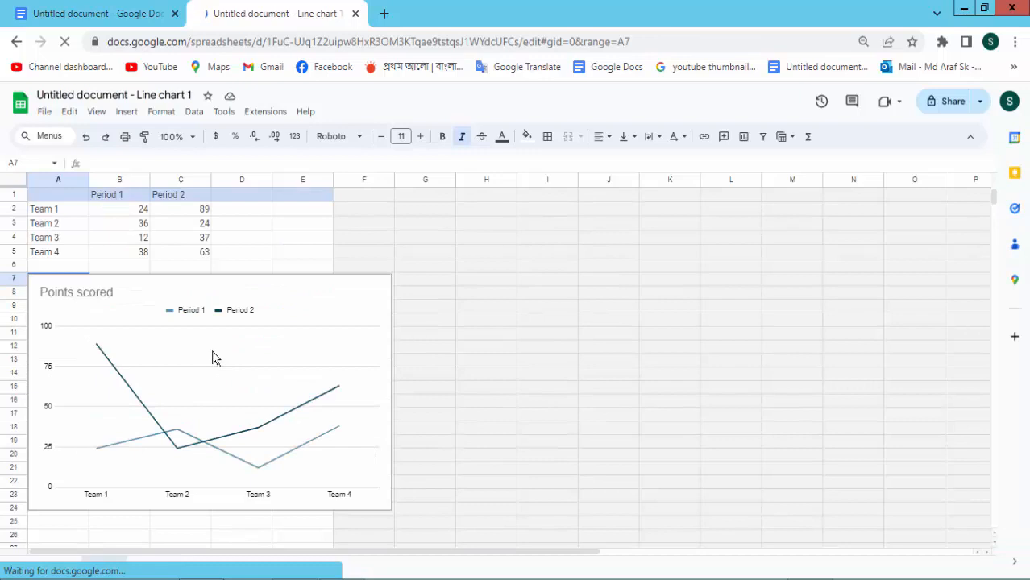
click(177, 361)
drag(177, 361, 471, 296)
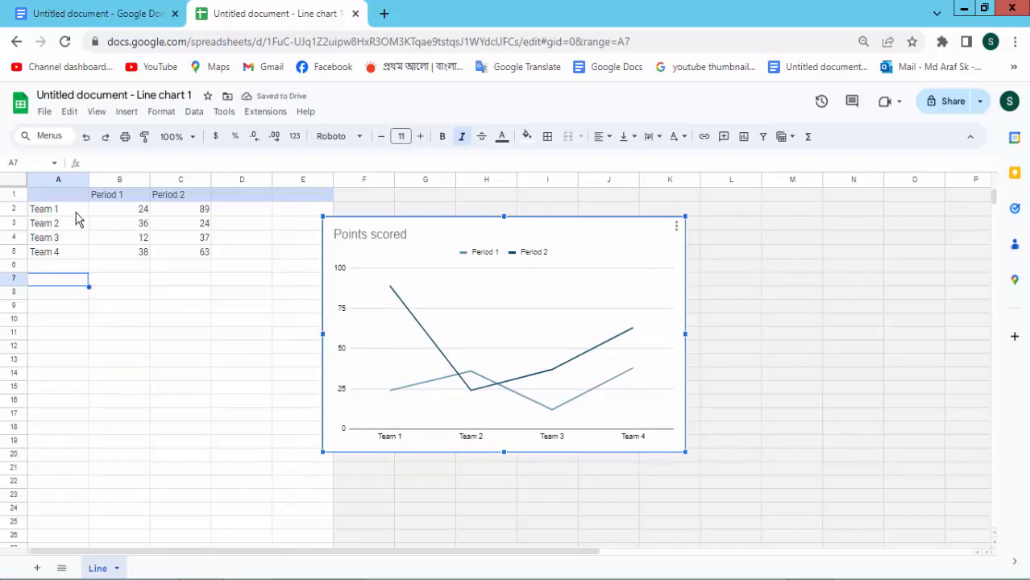
Step: Replace the four team labels in A2:A5 with January, February, March and April
click(81, 211)
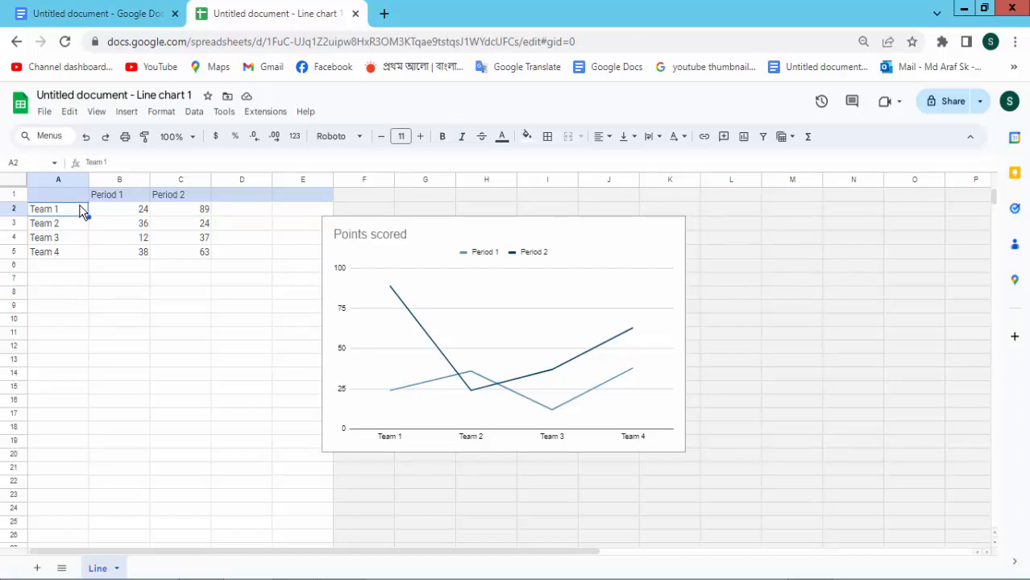
text(January)
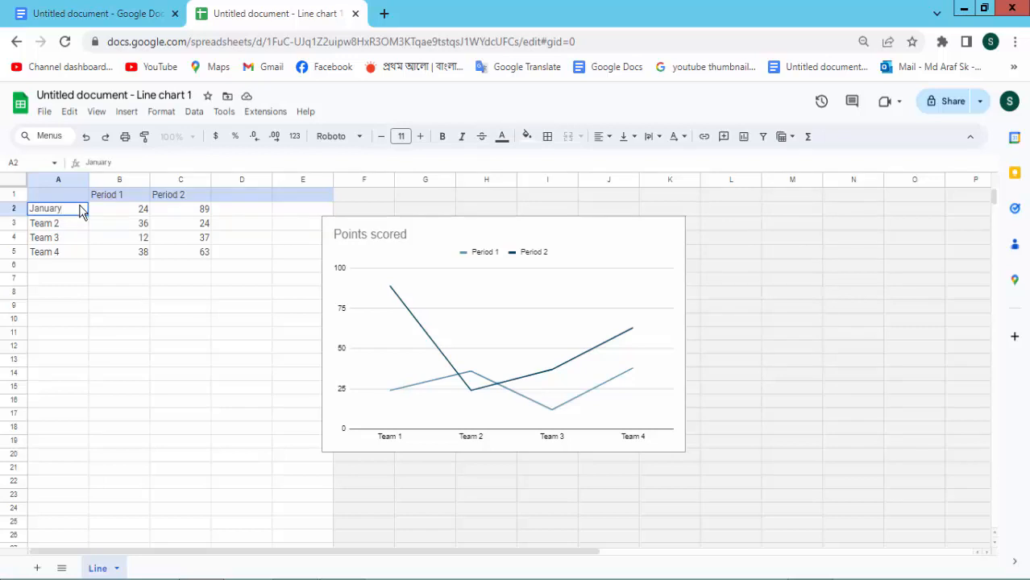
key(Return)
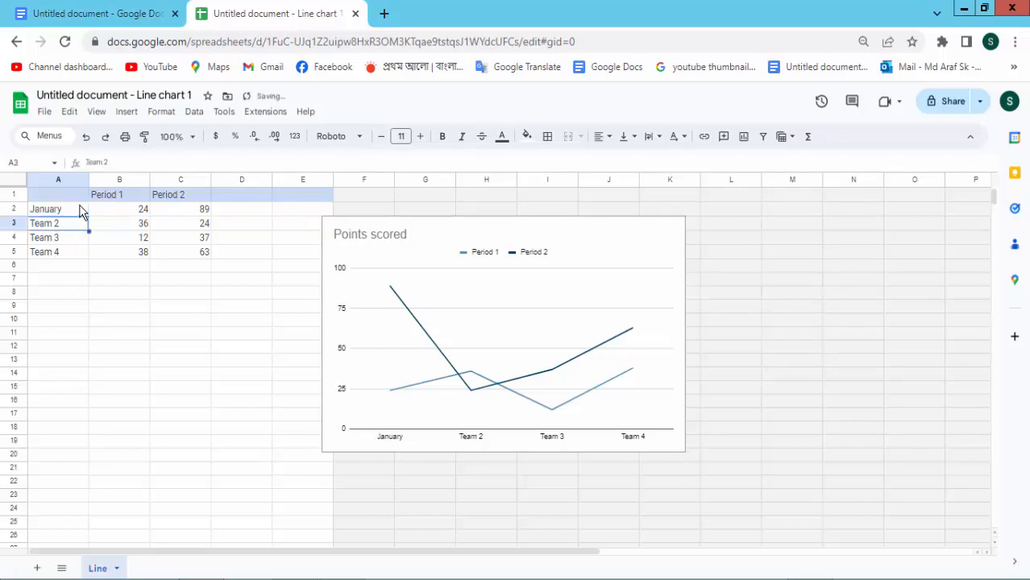
text(F)
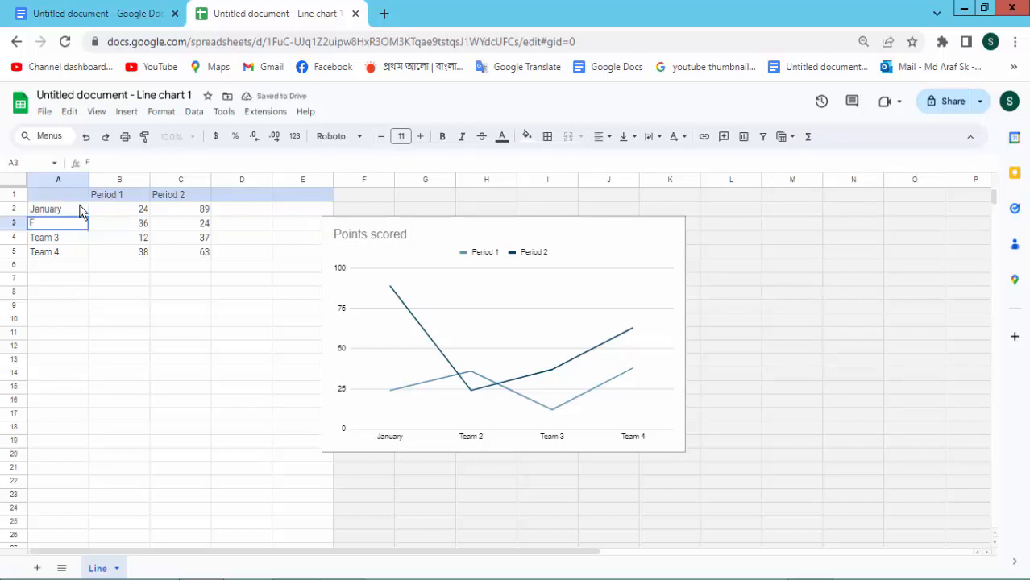
text(ebruaryt)
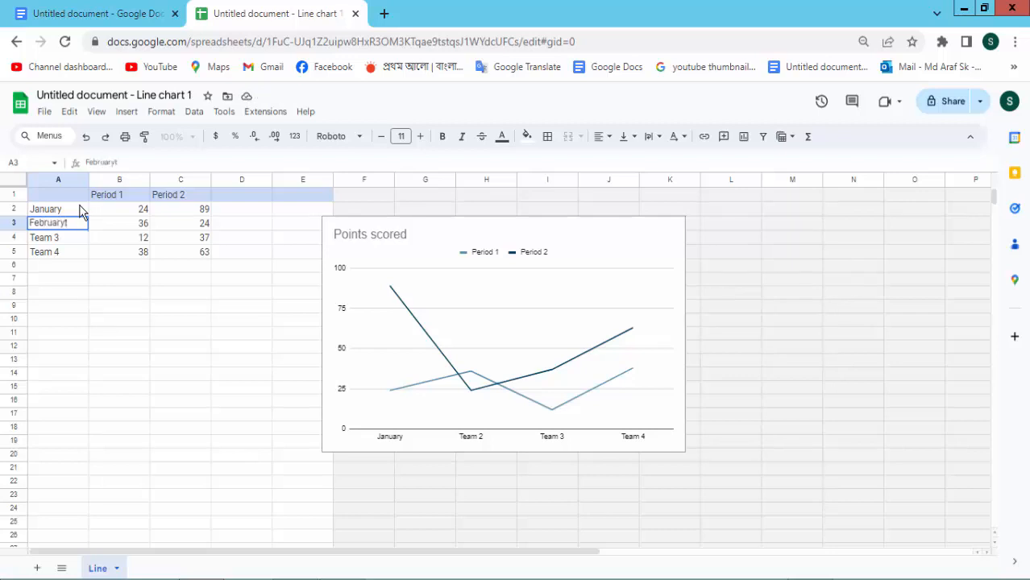
key(BackSpace)
key(Return)
text(Ma)
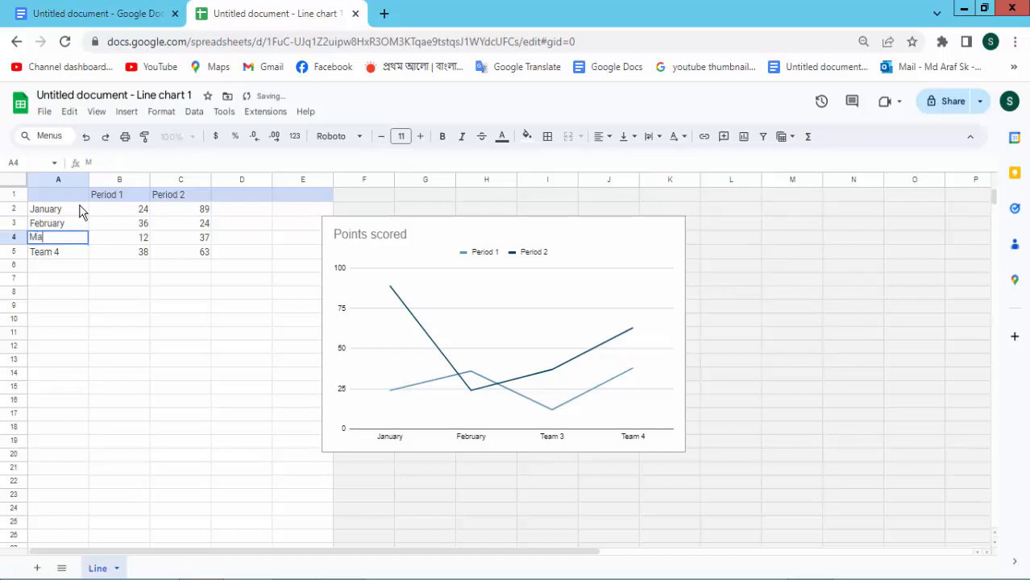
text(rch)
key(Return)
text(A)
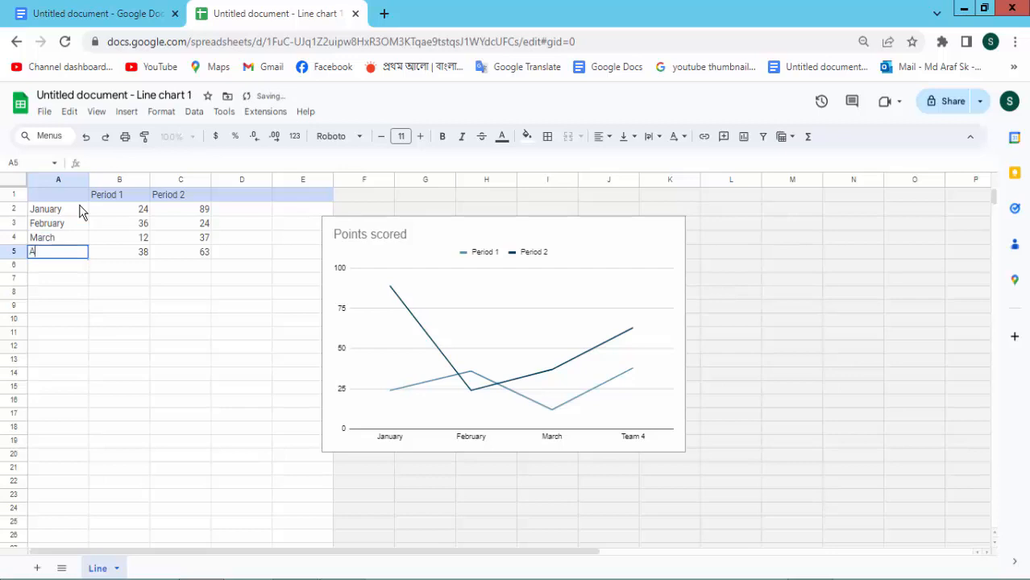
text(pril)
Step: Change the column header in B1 to "Market Price"
click(121, 196)
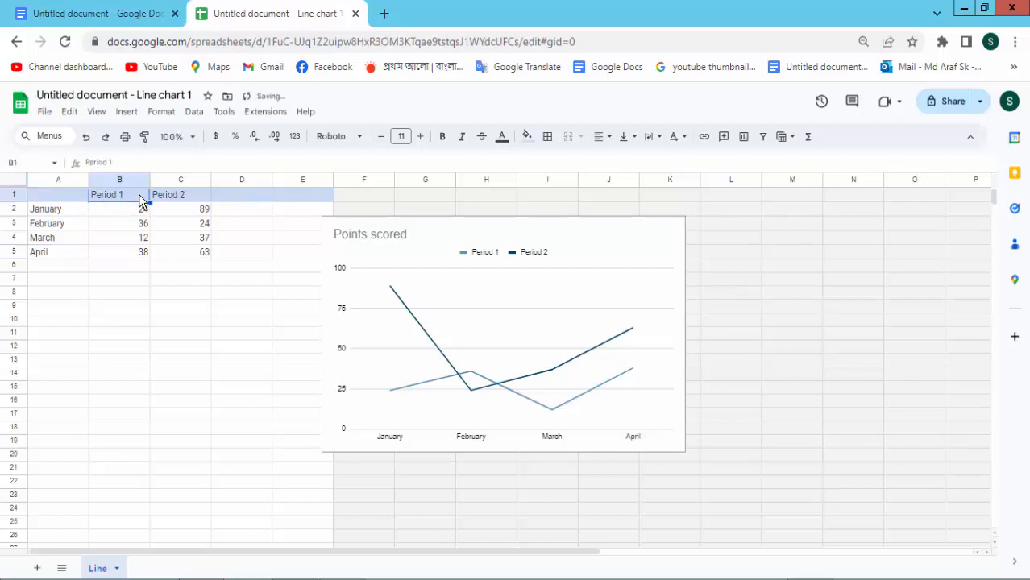
double_click(137, 196)
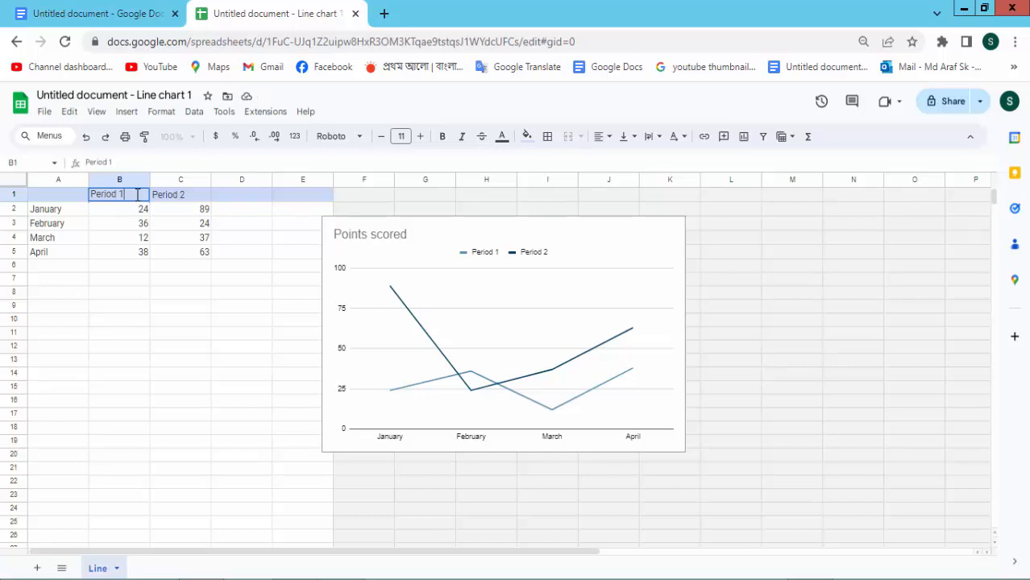
text(Market)
key(BackSpace)
key(BackSpace)
key(BackSpace)
key(BackSpace)
key(BackSpace)
key(BackSpace)
key(BackSpace)
key(BackSpace)
key(BackSpace)
key(BackSpace)
key(BackSpace)
key(BackSpace)
key(BackSpace)
key(BackSpace)
text(Market Price)
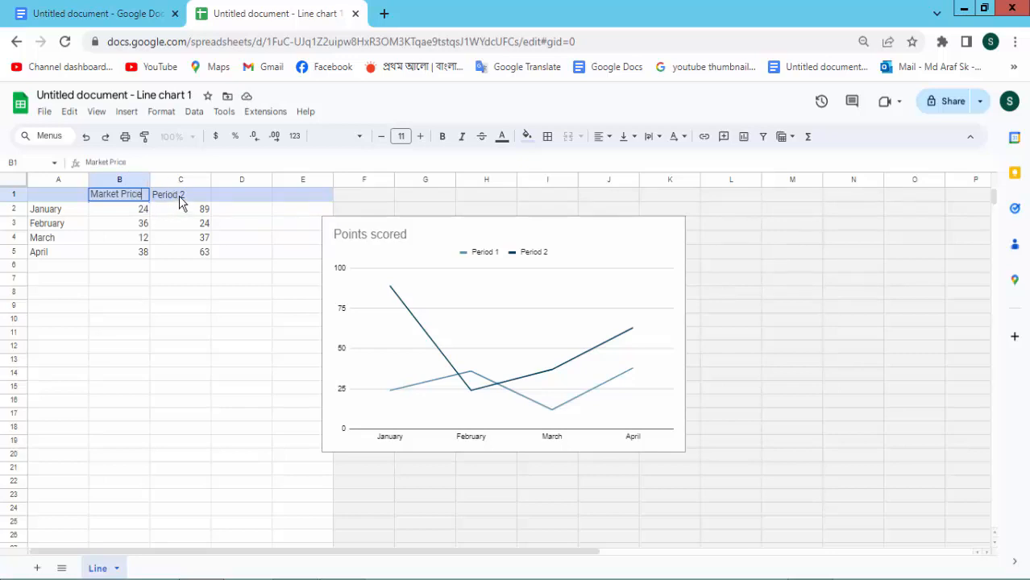
Step: Change the column header in C1 to "Online Preice"
click(179, 197)
double_click(194, 195)
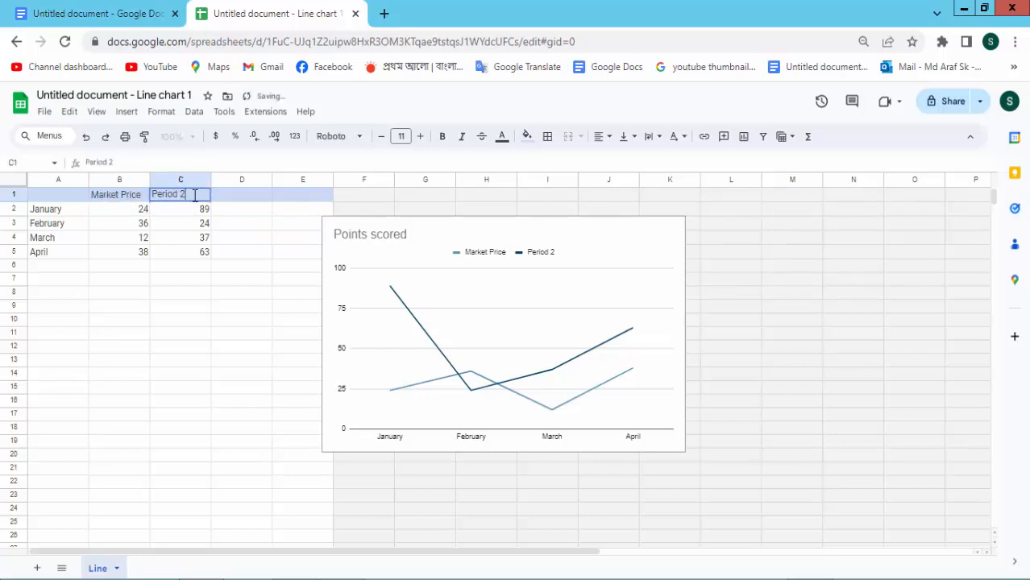
drag(195, 195, 150, 200)
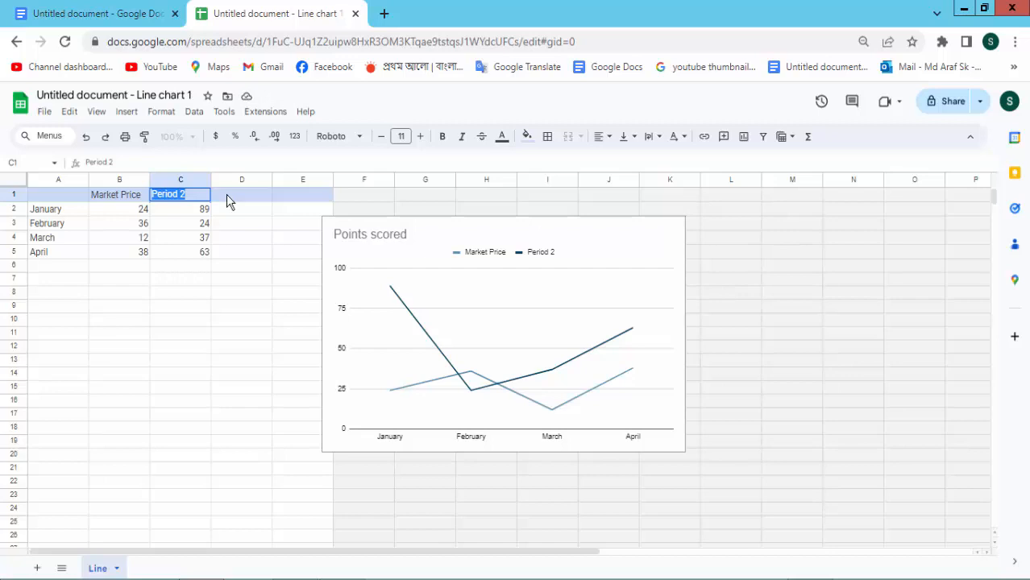
text(O)
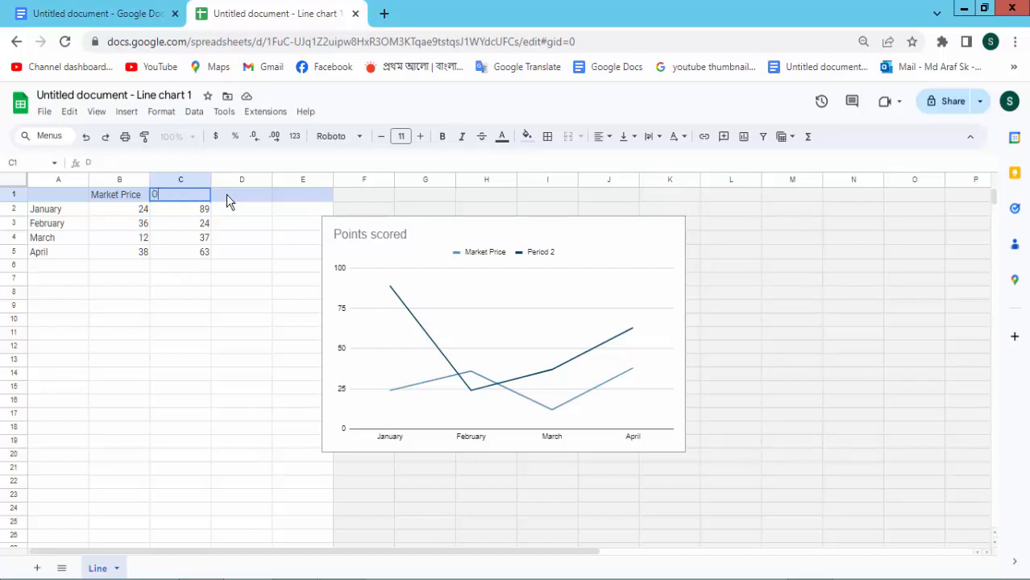
text(nline Preice)
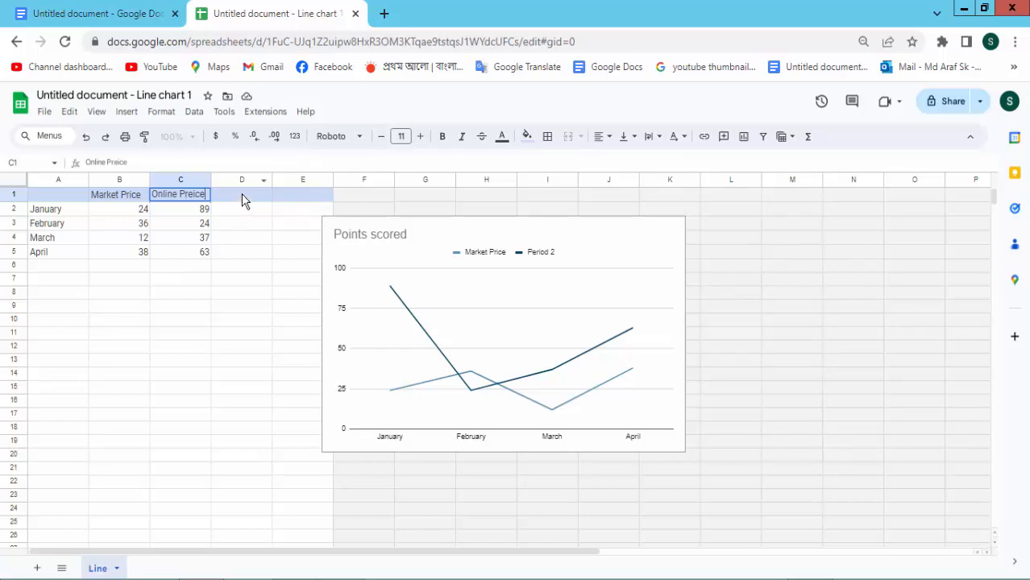
Step: Add a third data column header "Shop Price" in cell D1
click(244, 198)
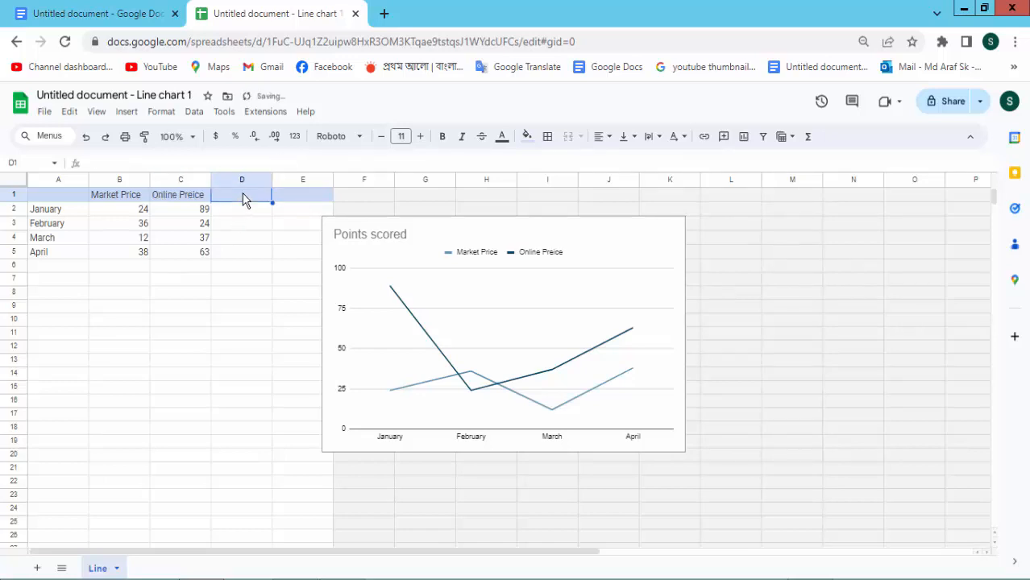
text(S)
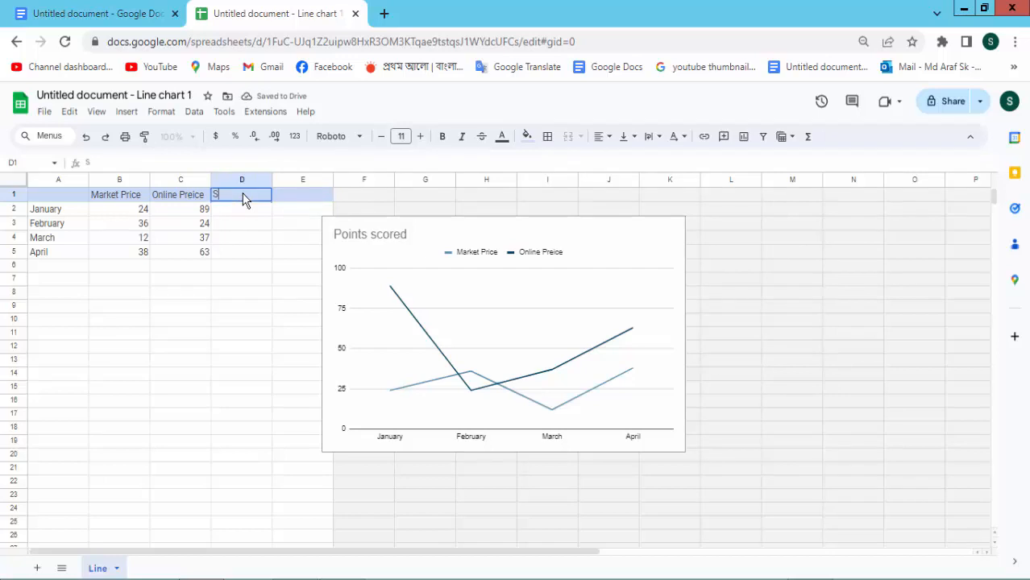
text(hoi)
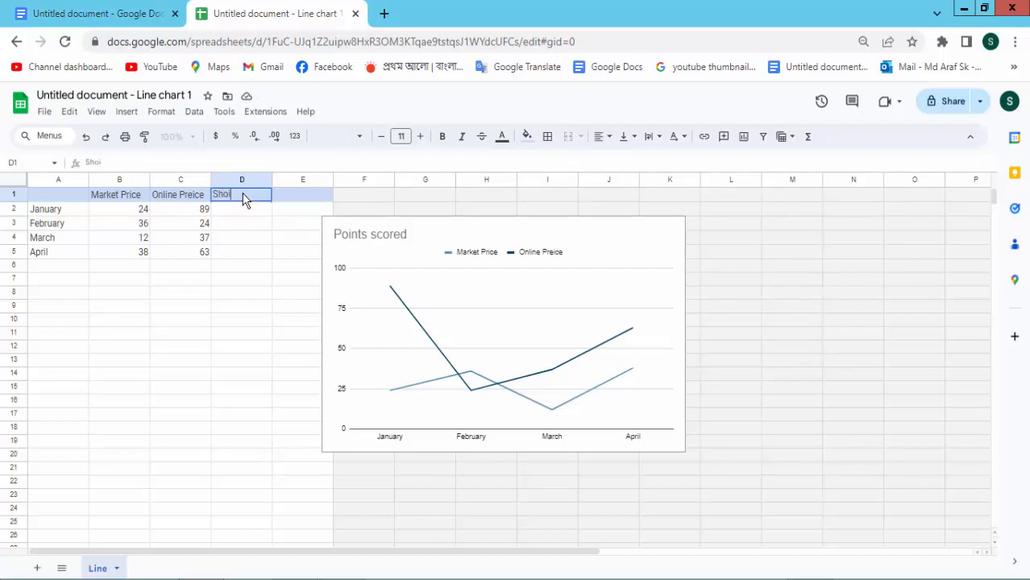
key(BackSpace)
text(p Price)
Step: Fill the Shop Price column for January to April (D2:D5) with 12, 25, 20 and 36
click(250, 209)
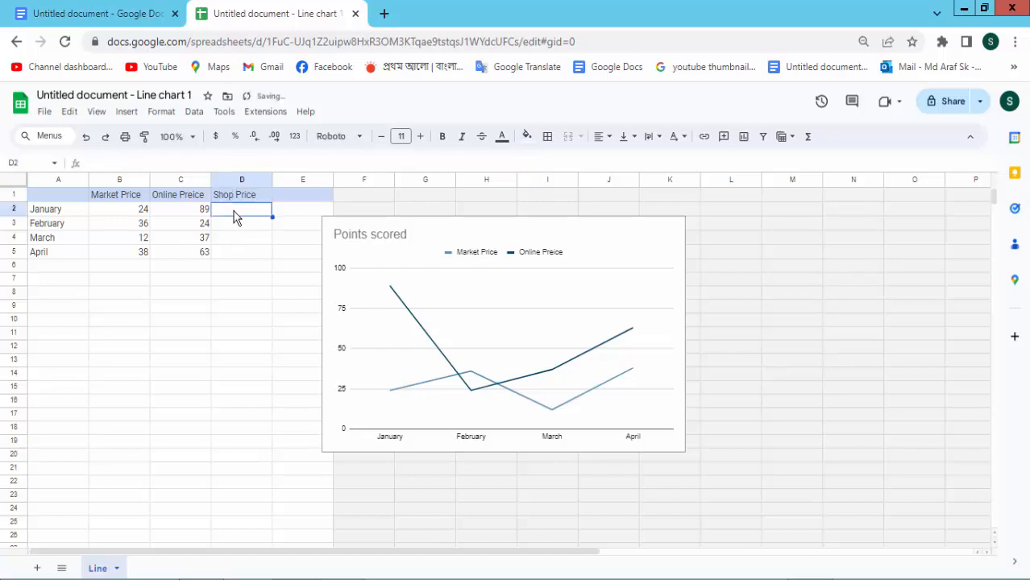
text(12)
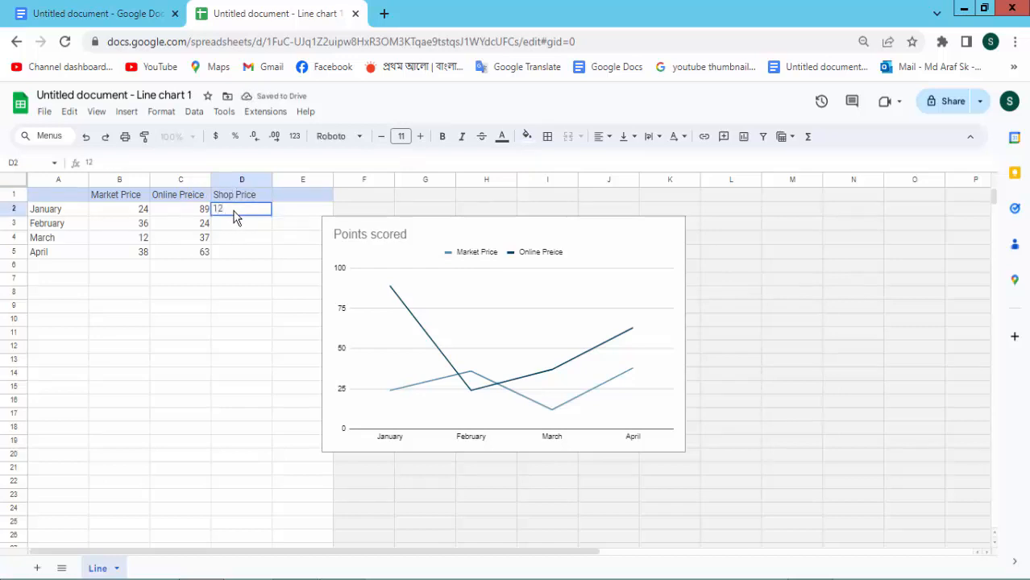
key(Return)
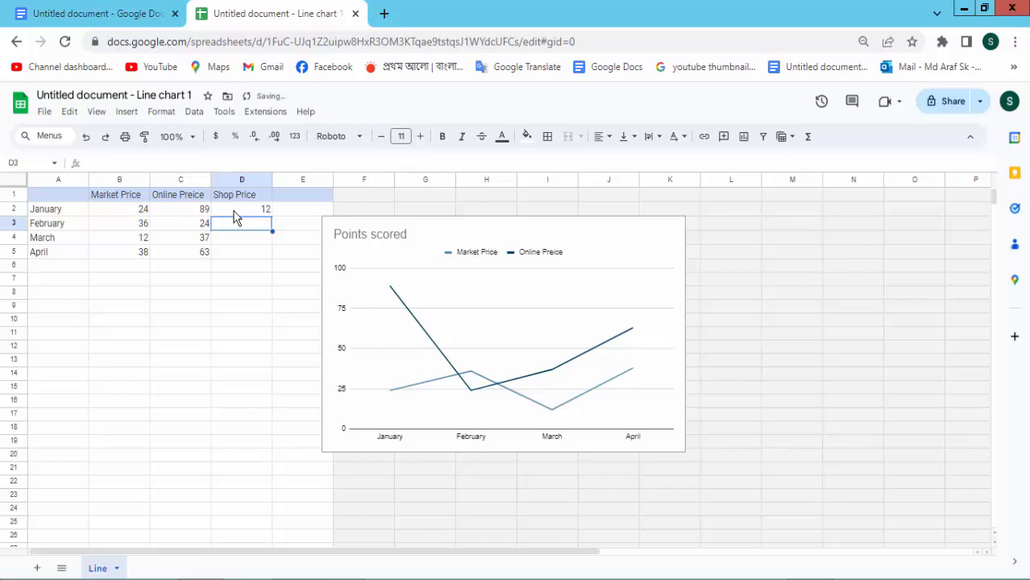
text(25)
key(Return)
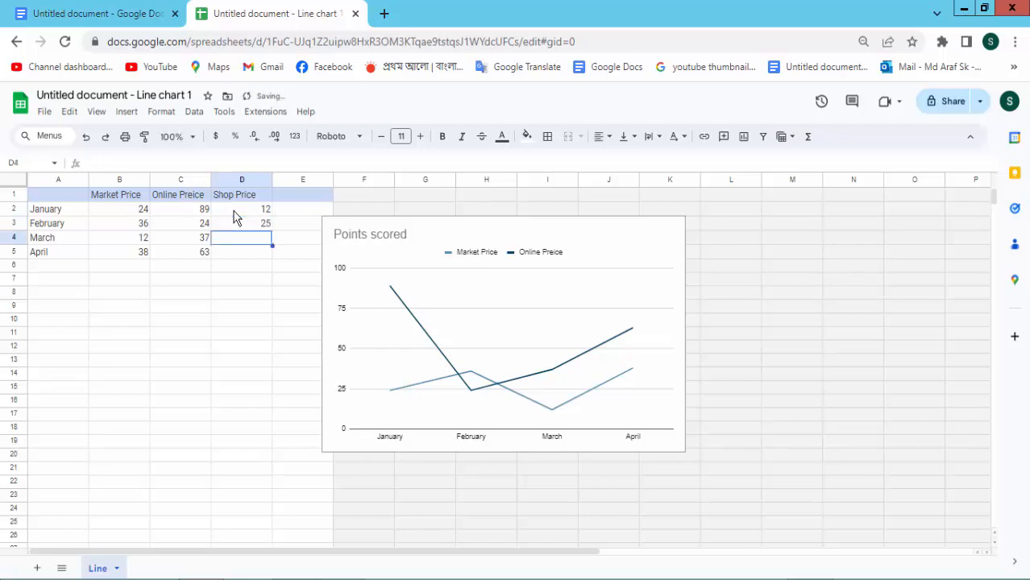
text(20)
key(Return)
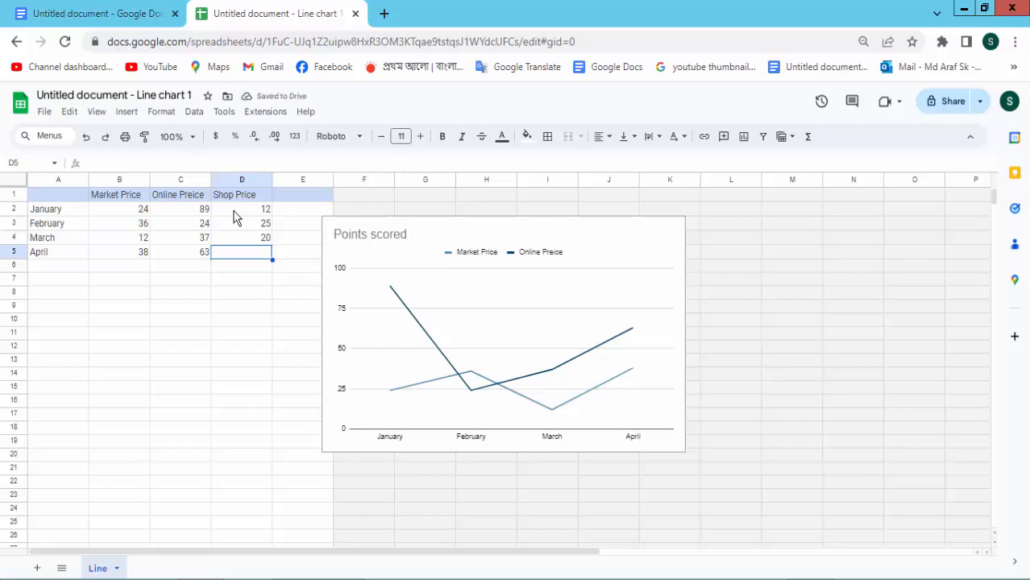
text(36)
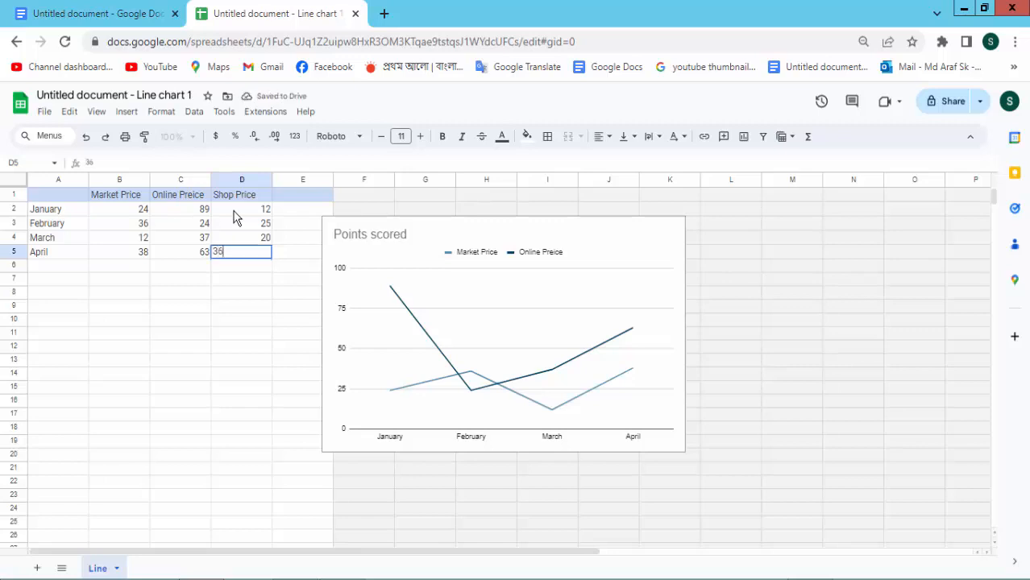
key(Return)
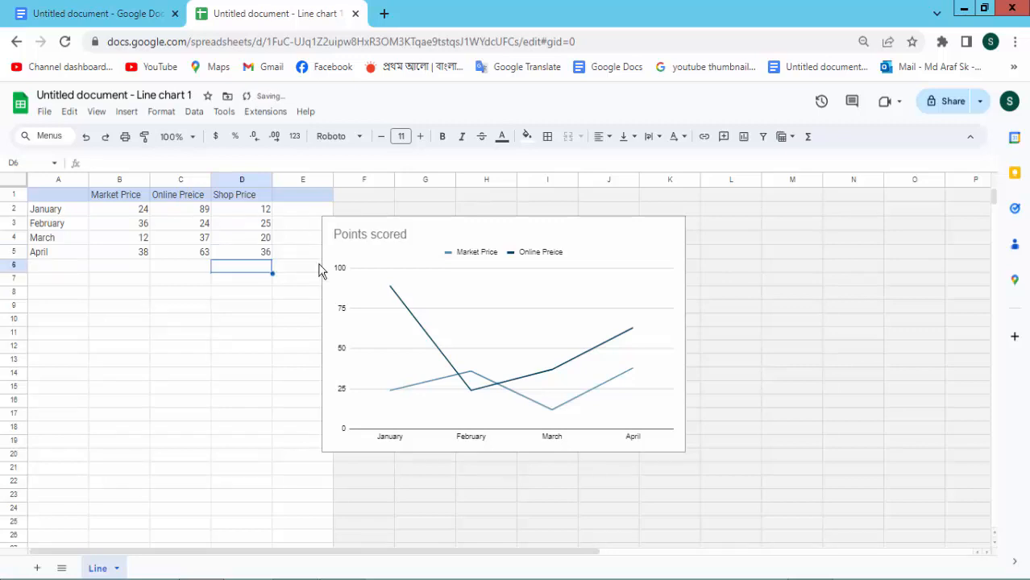
Step: Open the line chart for editing and add Shop Price as a third data series
click(505, 327)
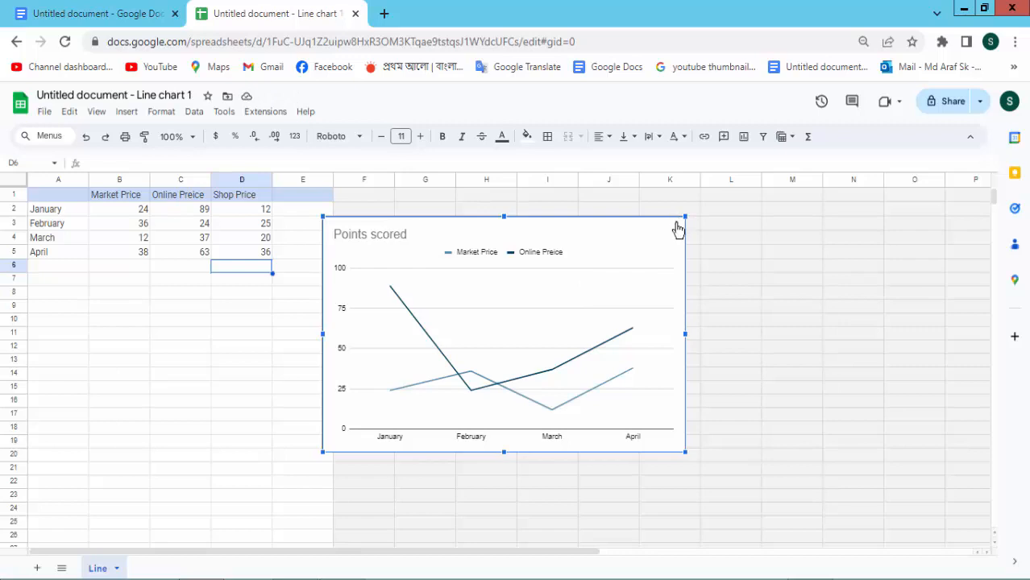
click(677, 227)
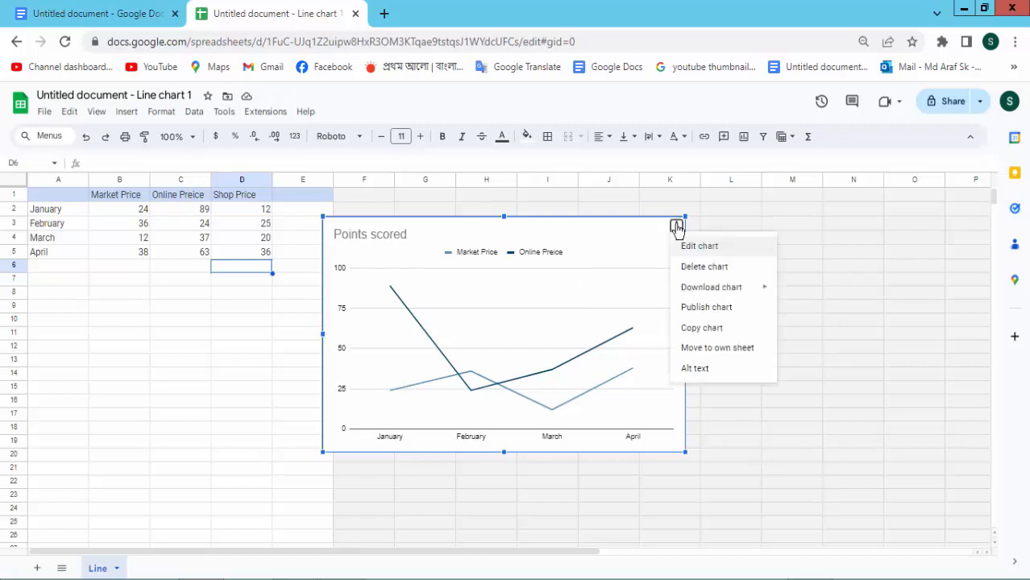
click(712, 245)
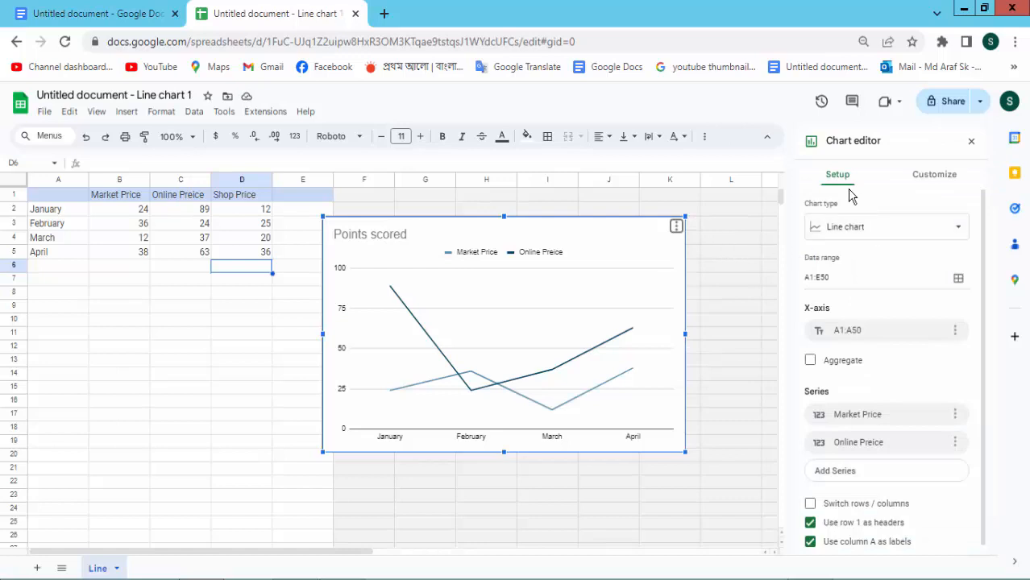
click(854, 474)
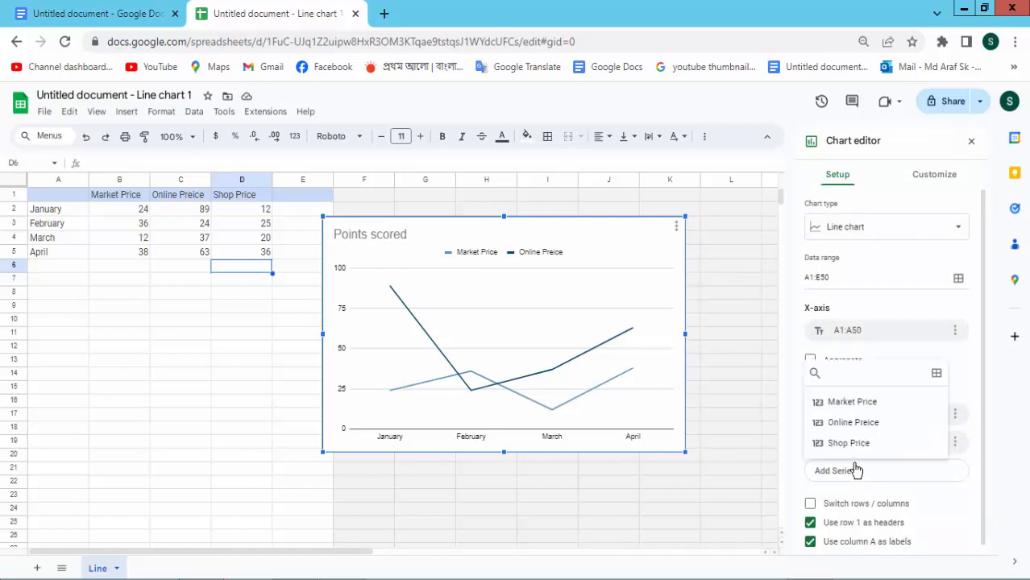
click(854, 444)
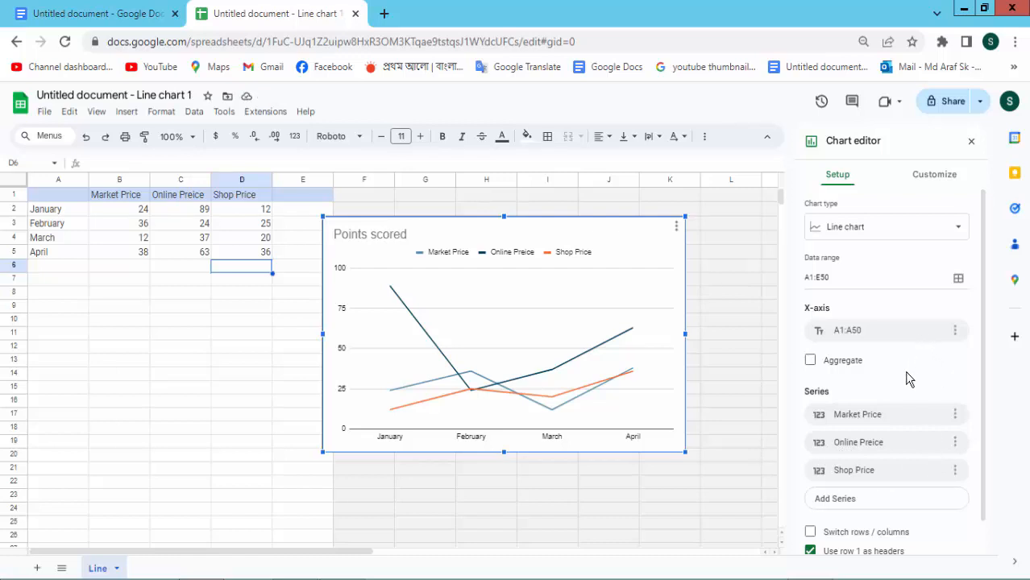
Step: Customize the chart style by setting the chart's background color to very light gray
click(945, 176)
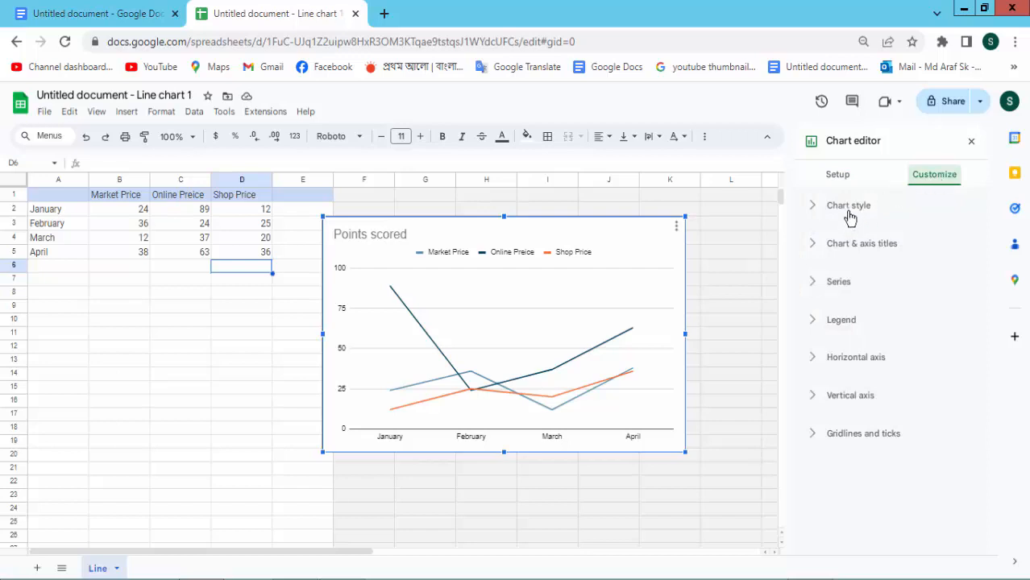
click(849, 213)
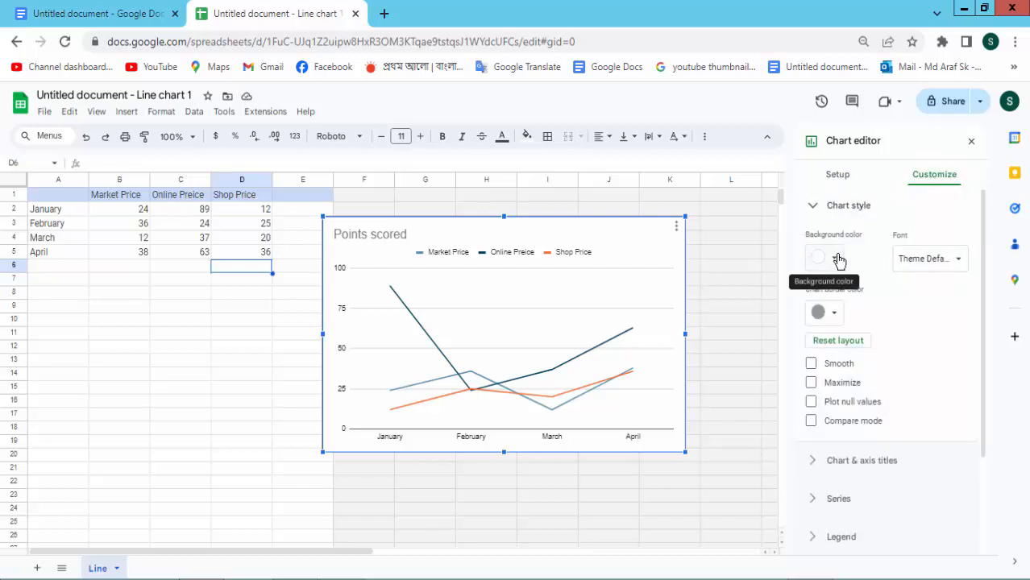
click(838, 260)
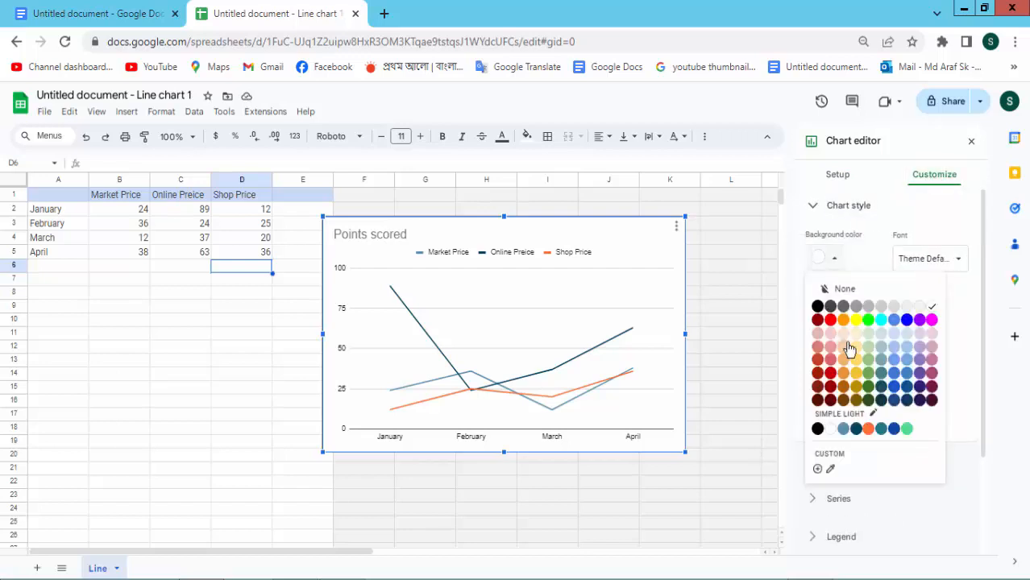
click(919, 307)
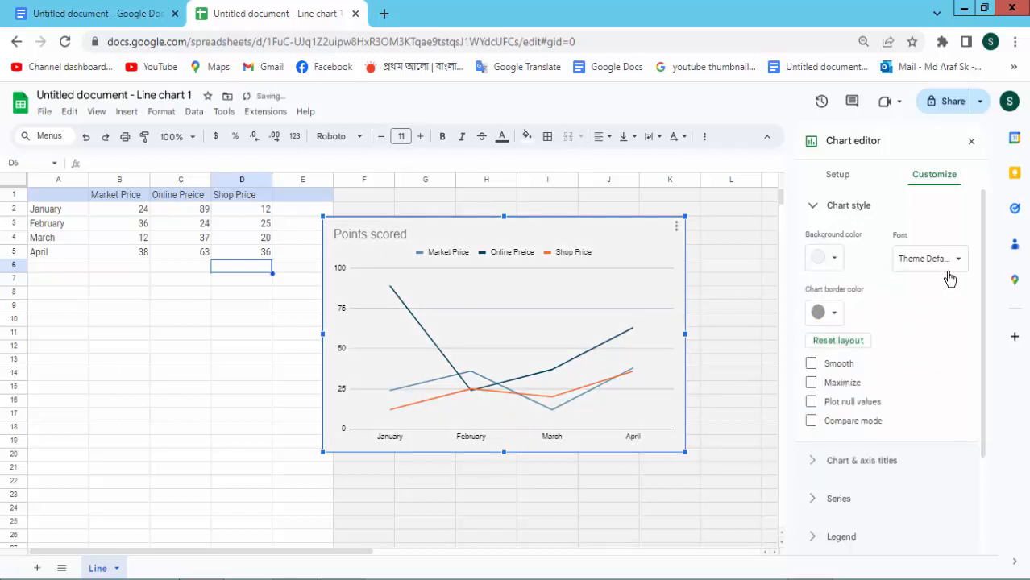
Step: Set the chart font to Wide and the chart border color to red
click(956, 261)
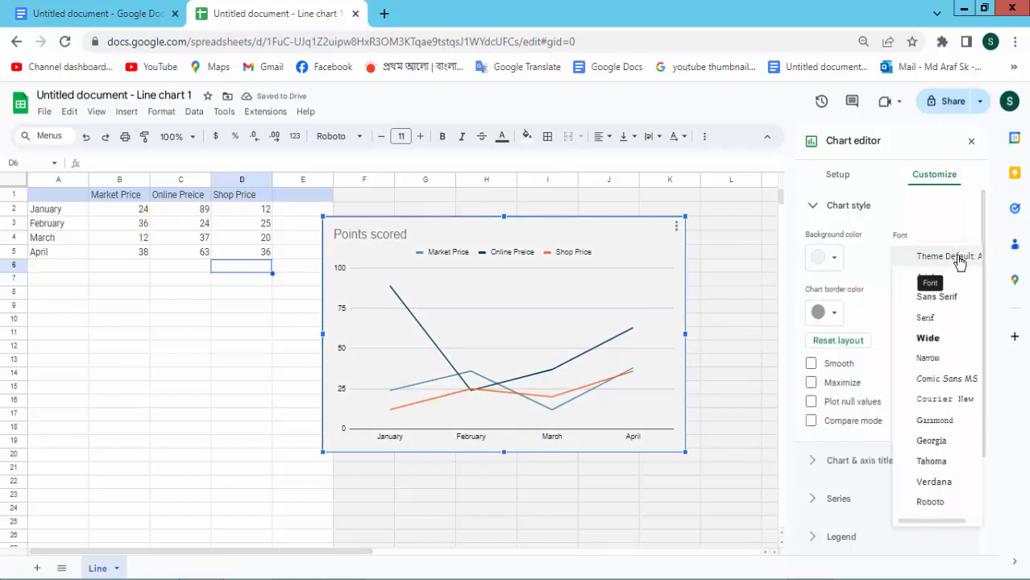
click(932, 340)
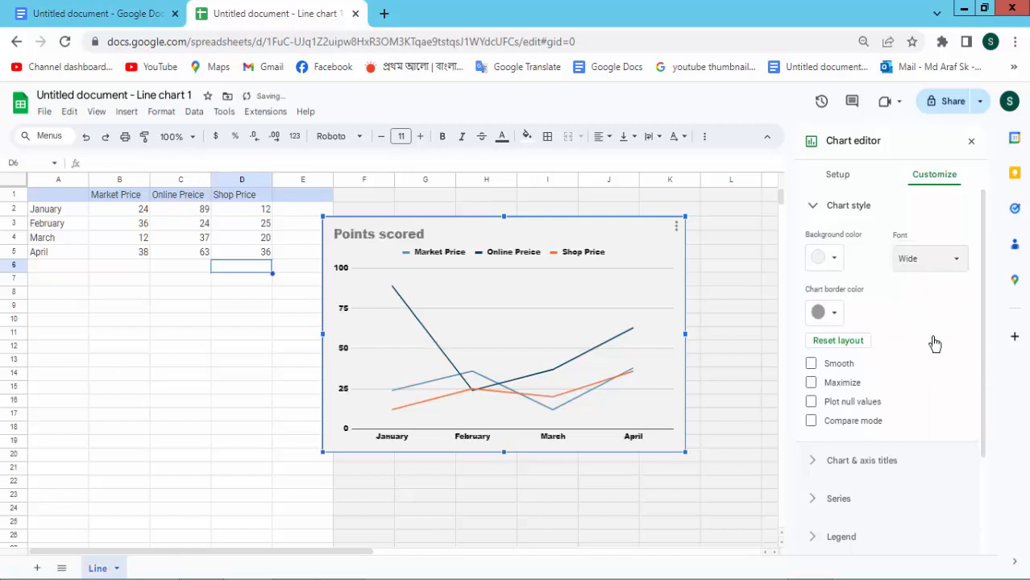
click(835, 315)
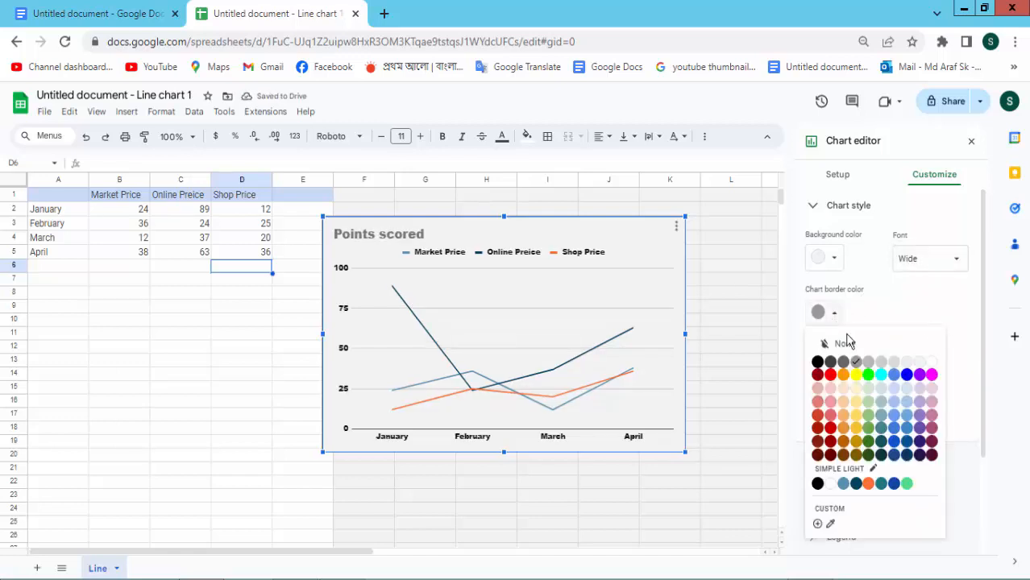
click(831, 375)
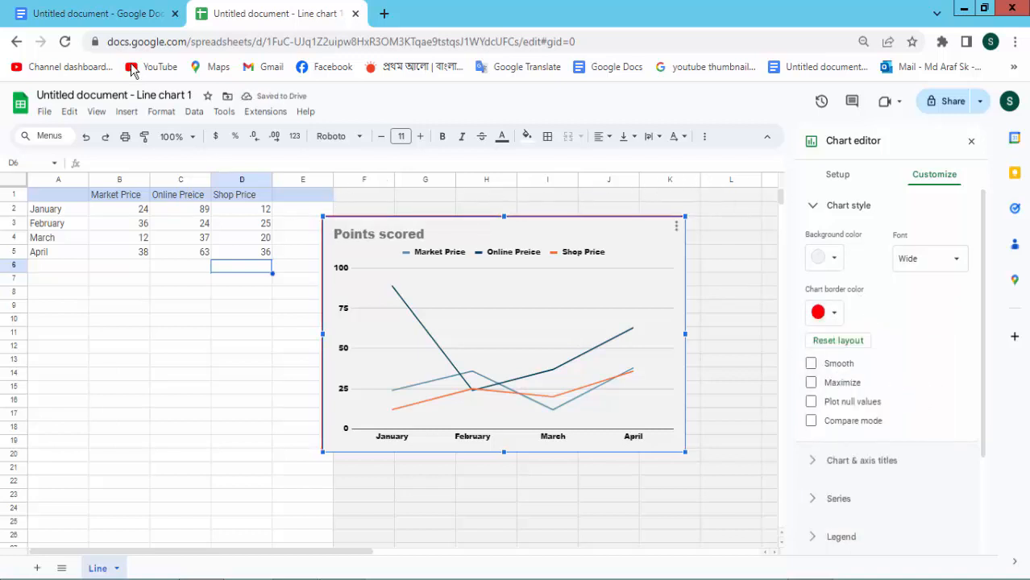
Step: Switch to the Google Docs document and update its linked line chart from the spreadsheet
click(129, 21)
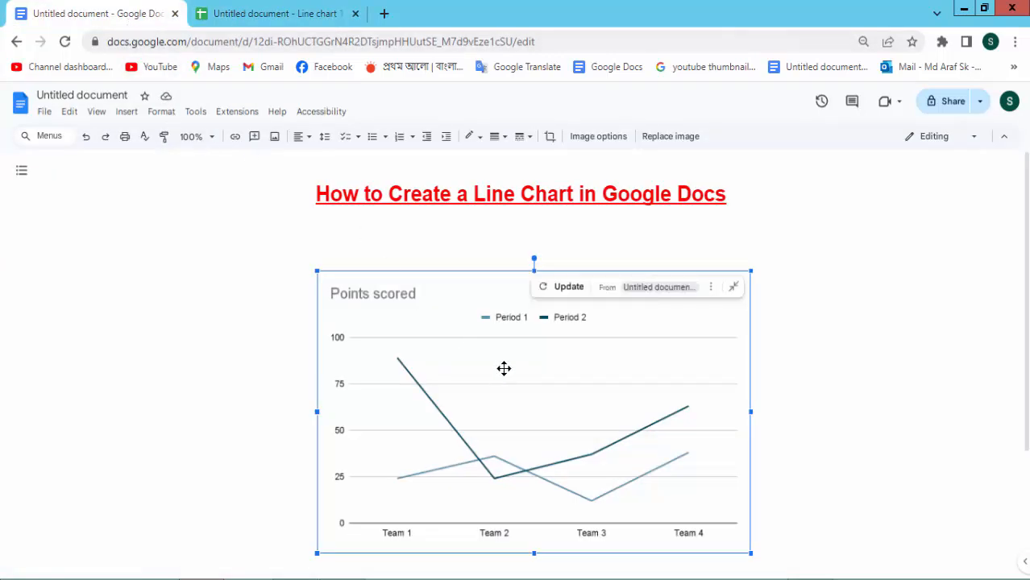
click(567, 291)
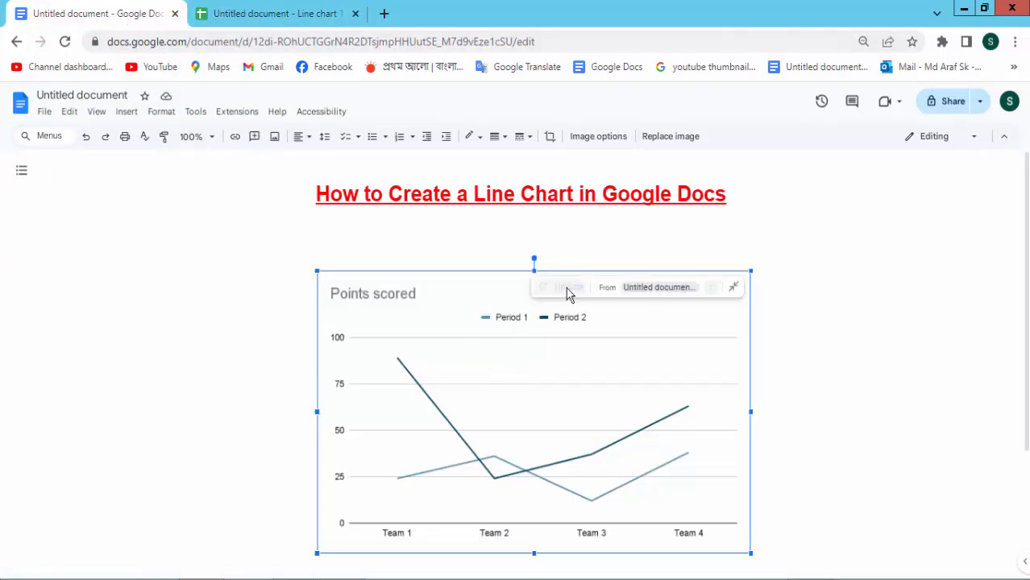